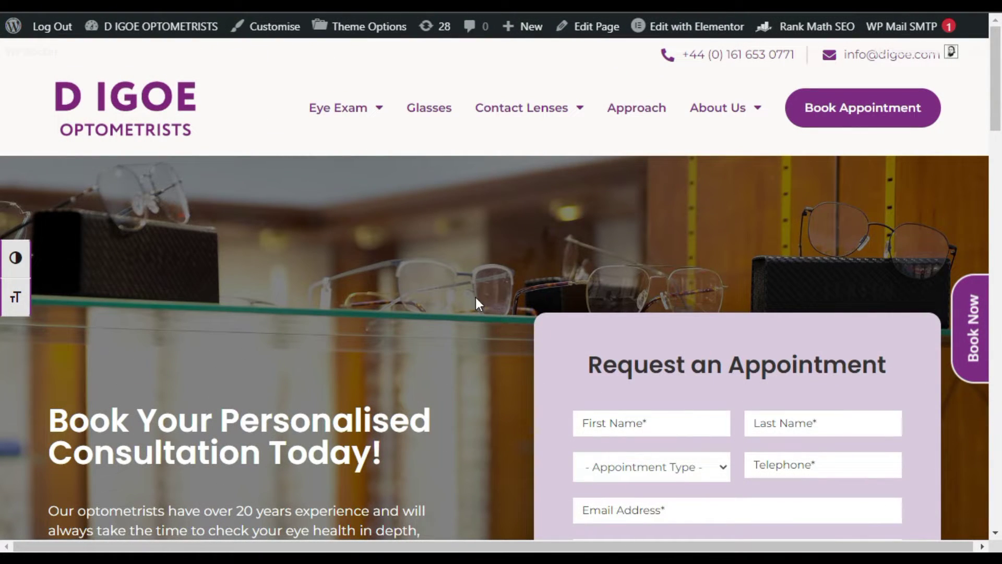
# Scroll the live page and step its logo carousel back to the previous logo.
pyautogui.scroll(-10, 470, 295)
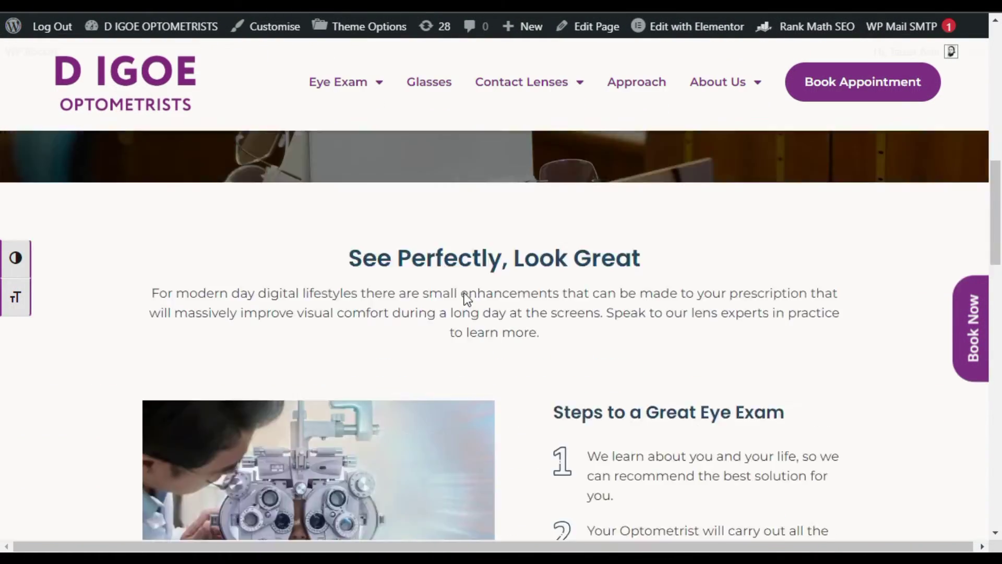
pyautogui.scroll(-5, 464, 292)
pyautogui.scroll(4, 467, 297)
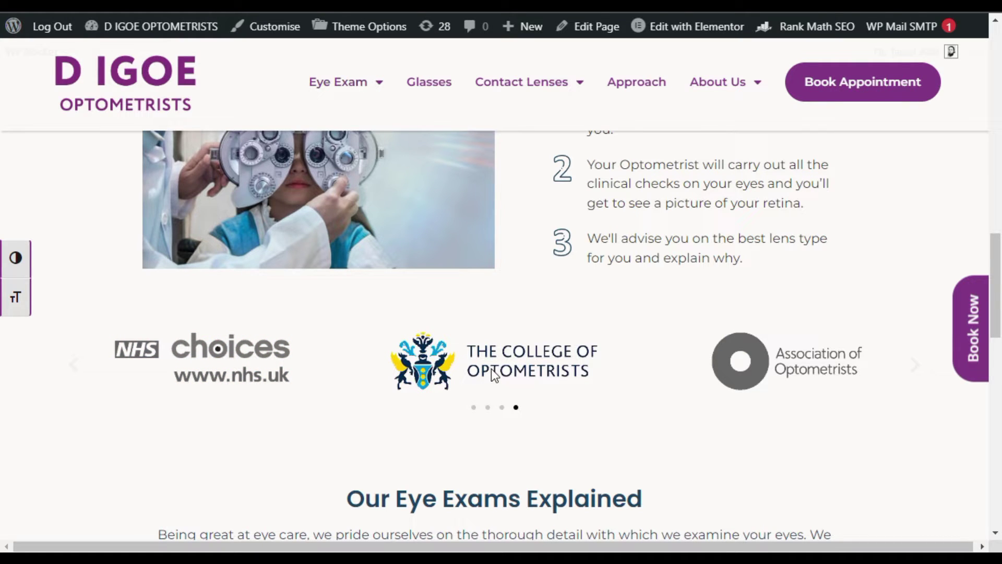
pyautogui.click(74, 364)
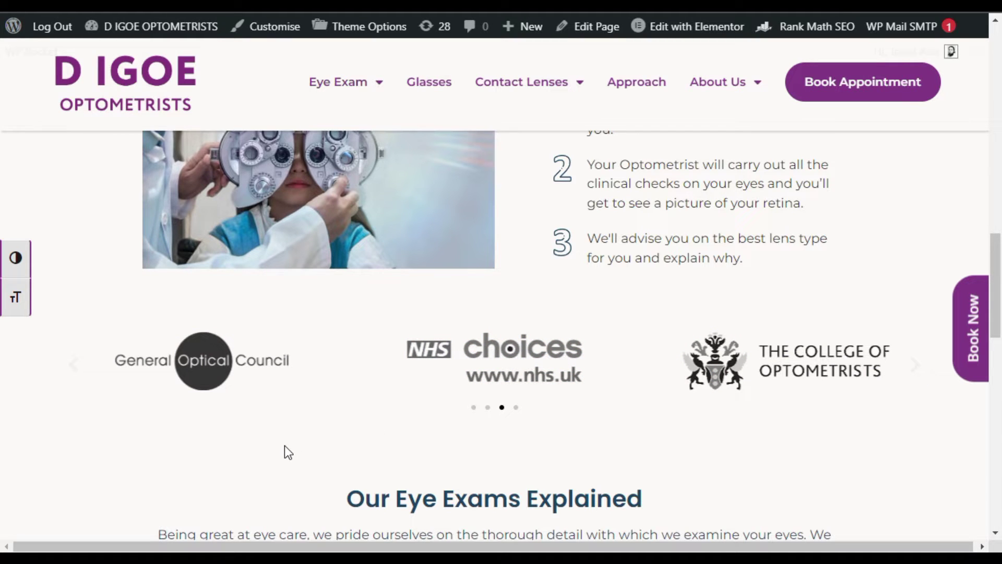
# From the Dashboard's All Pages list, open Eye Exams LP – Duplicated with Elementor.
pyautogui.moveTo(157, 26)
pyautogui.click(161, 56)
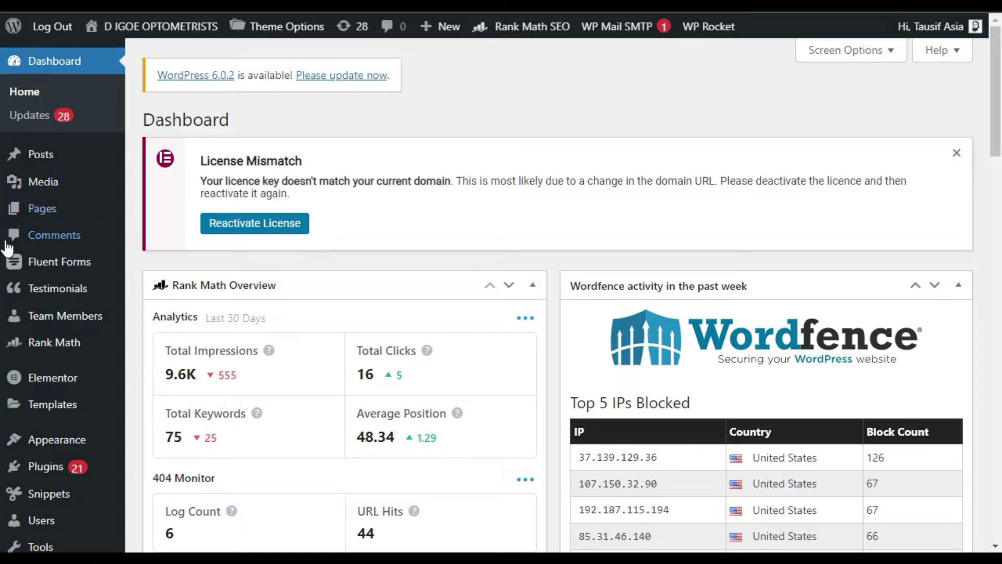
pyautogui.moveTo(36, 219)
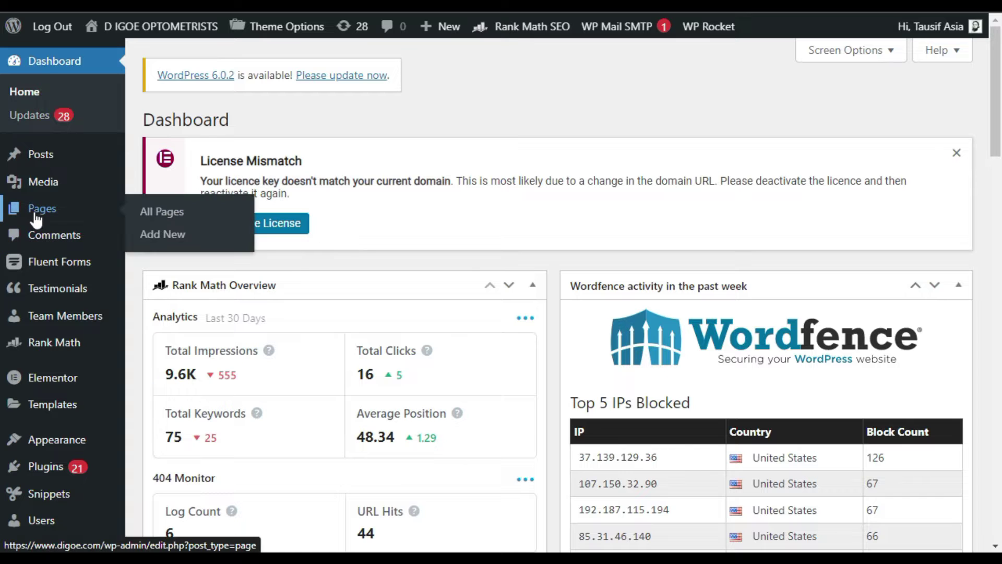
pyautogui.click(141, 212)
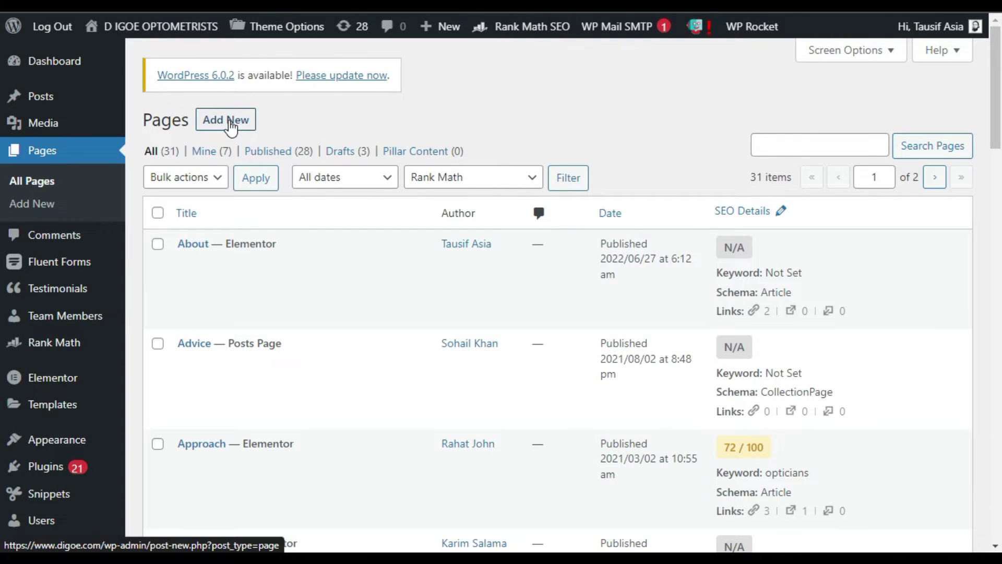
pyautogui.scroll(-15, 151, 193)
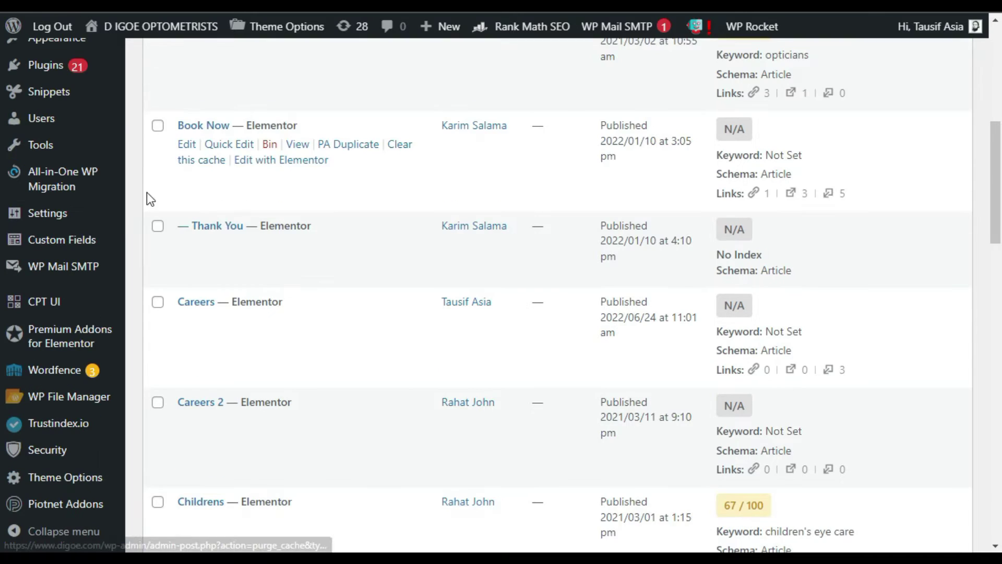
pyautogui.scroll(-9, 165, 200)
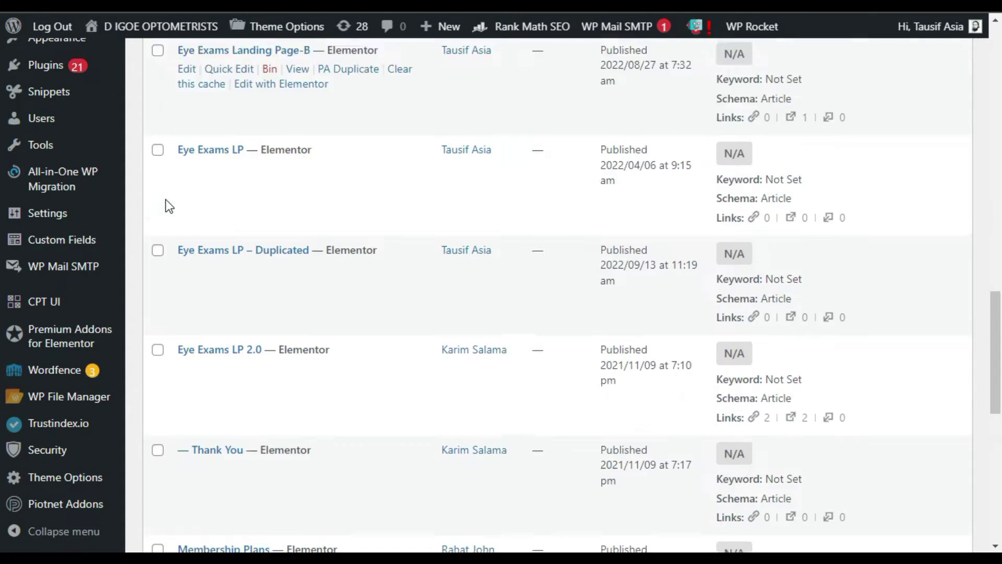
pyautogui.scroll(-5, 165, 199)
pyautogui.scroll(6, 291, 199)
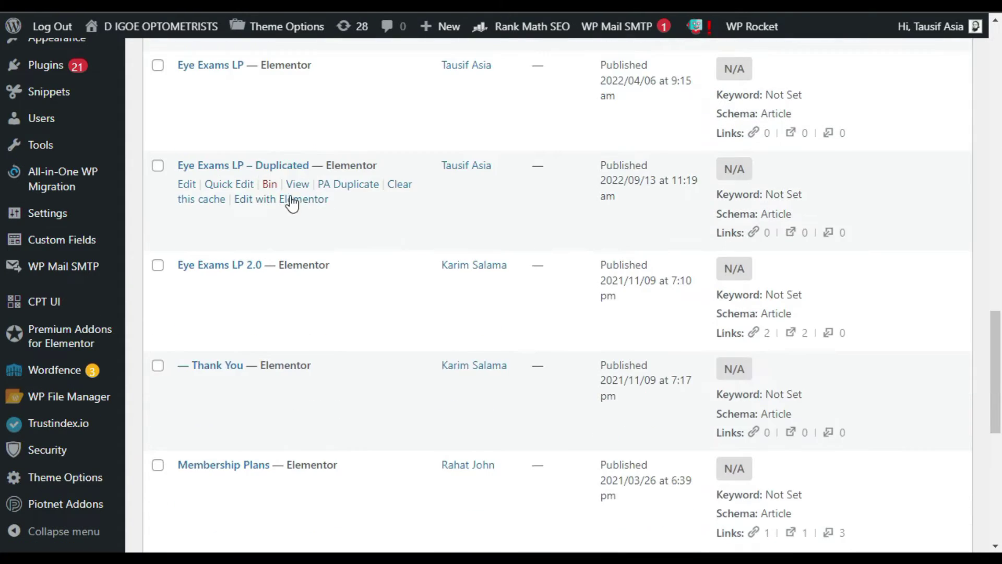
pyautogui.click(289, 201)
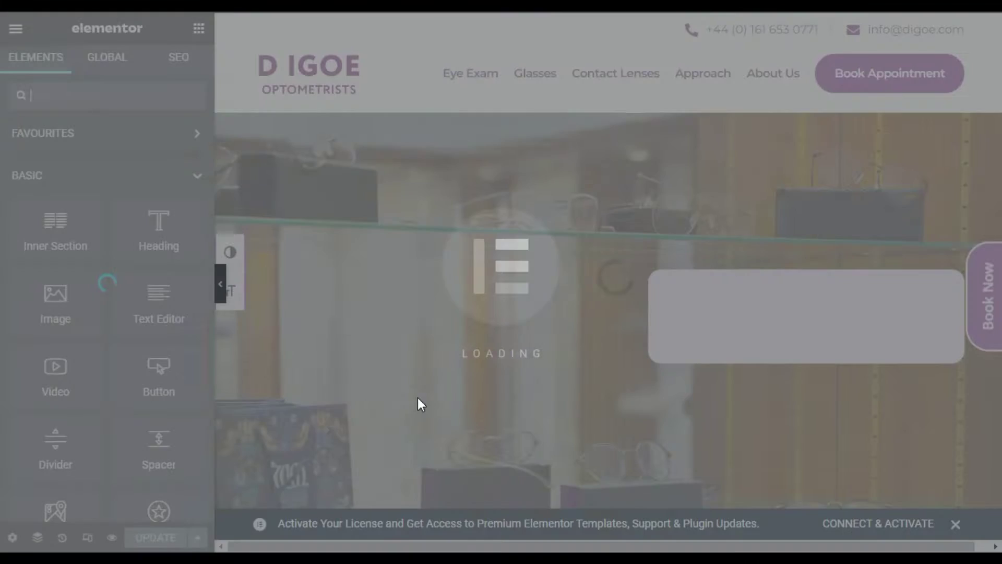
# Insert a new single-column section directly above the Our Eye Exams Explained heading.
pyautogui.scroll(-6, 427, 394)
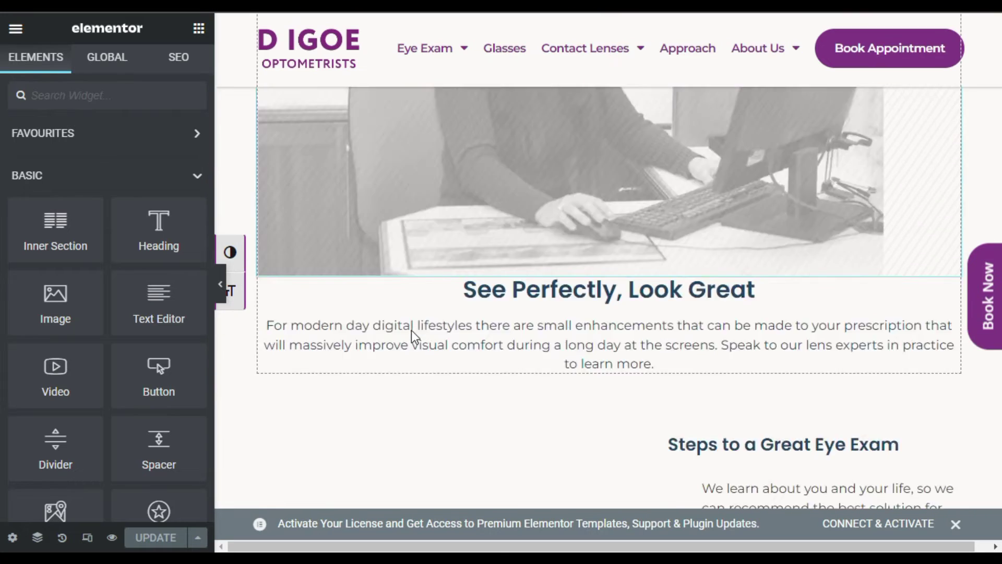
pyautogui.scroll(4, 412, 330)
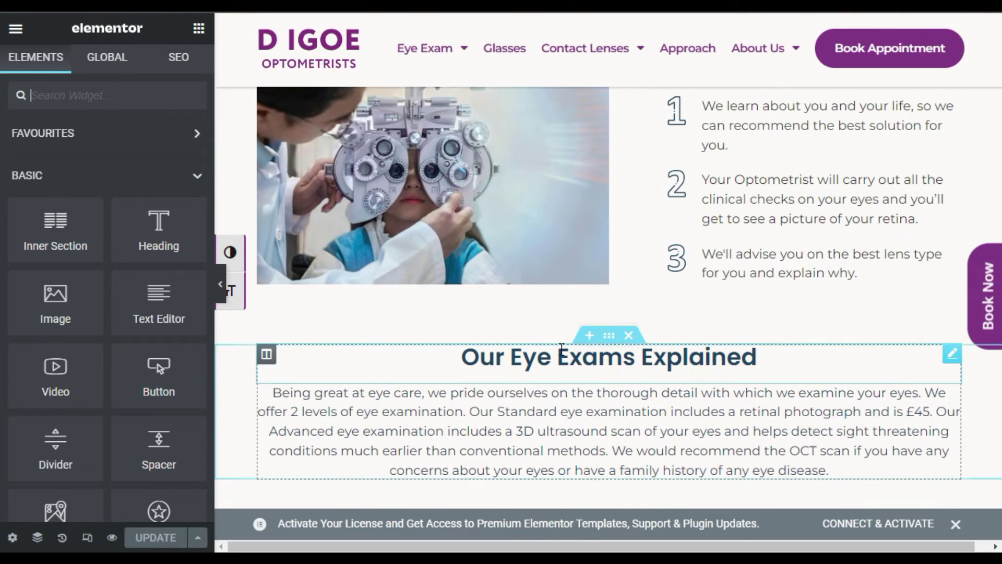
pyautogui.click(589, 335)
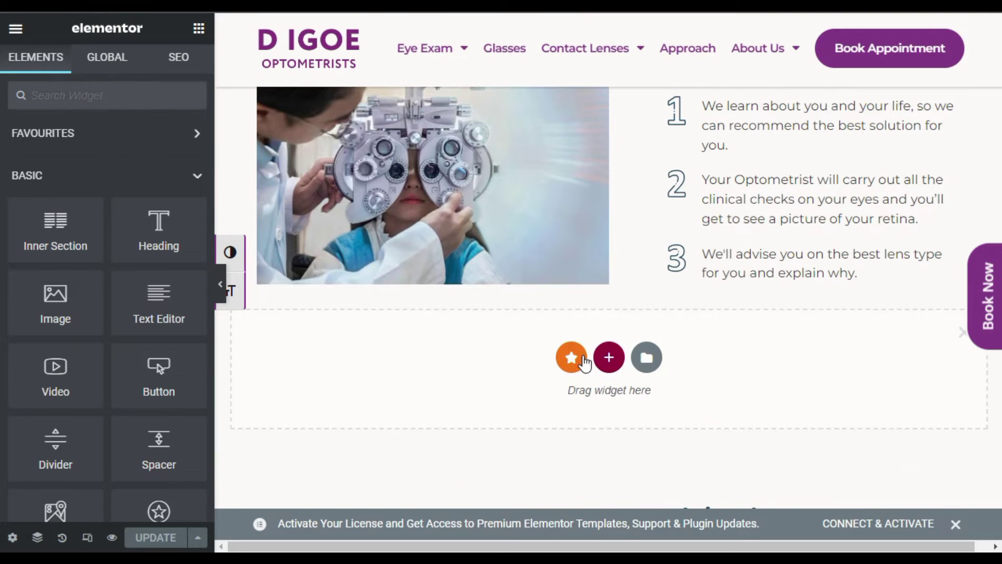
pyautogui.click(609, 358)
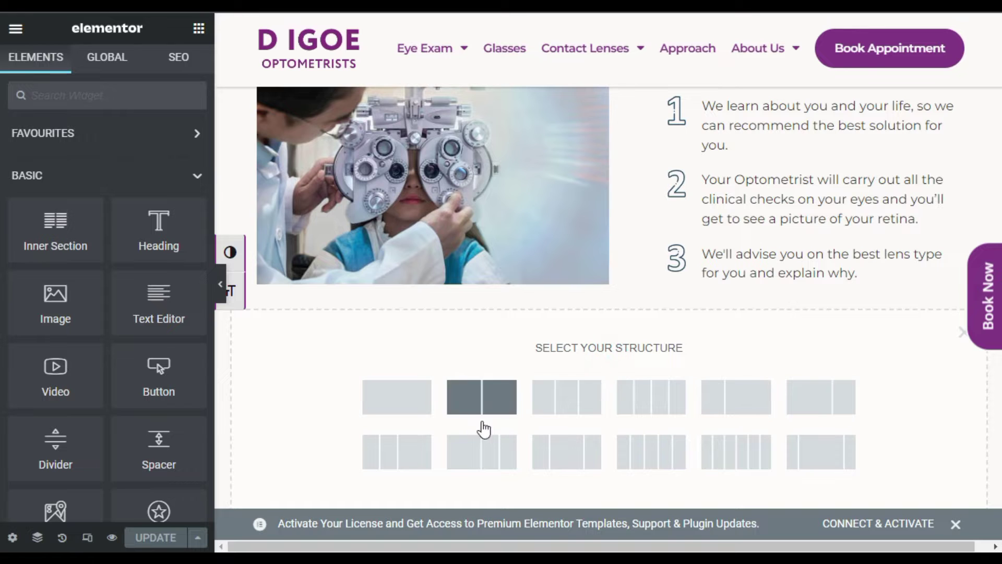
pyautogui.click(409, 397)
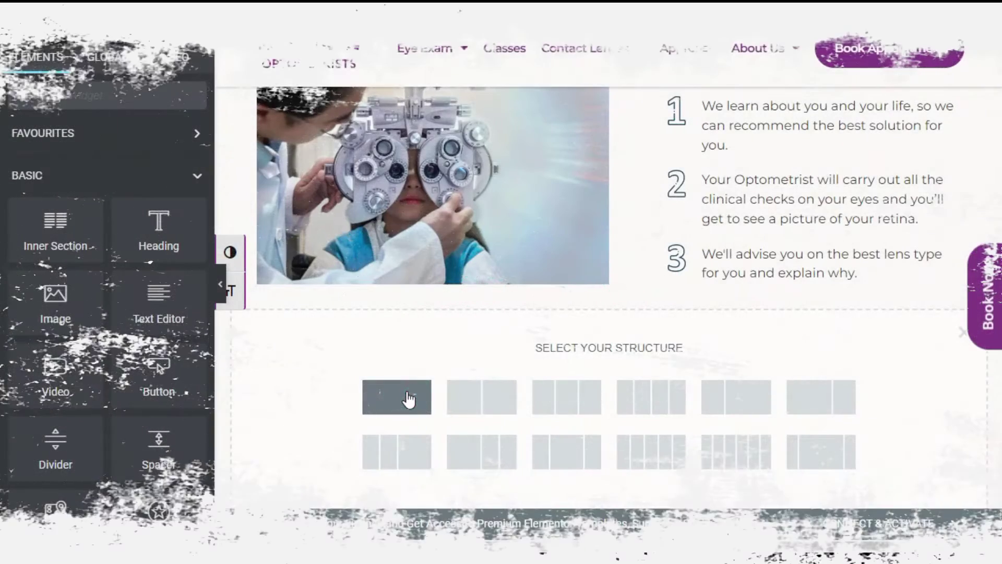
pyautogui.click(406, 392)
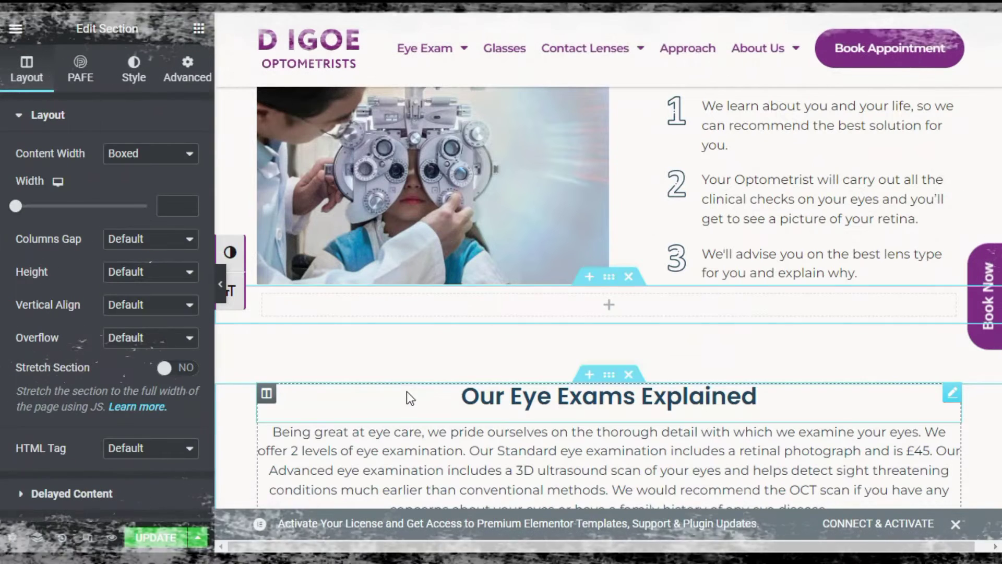
pyautogui.click(199, 28)
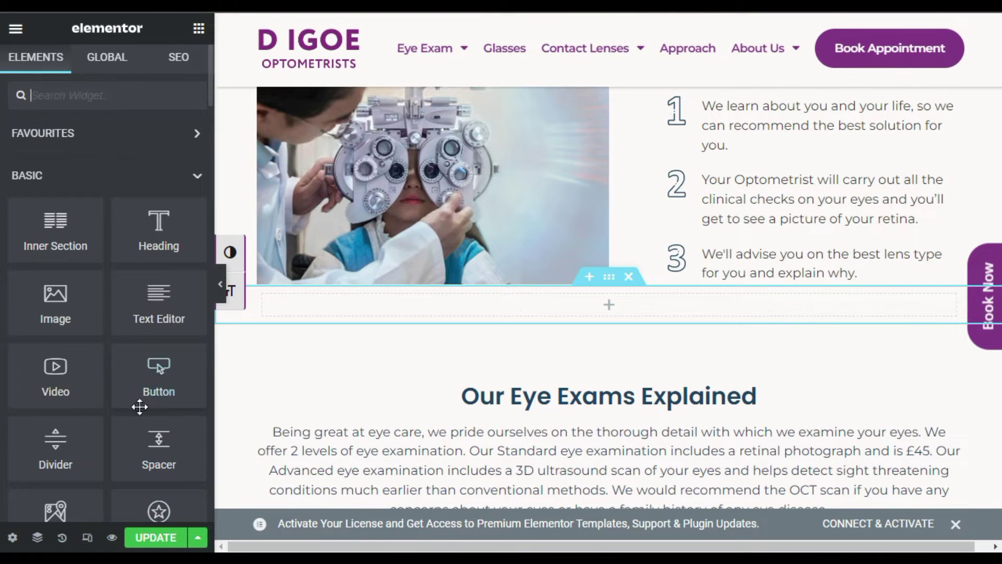
# Add a 50 px Spacer widget into the new section.
pyautogui.moveTo(160, 443); pyautogui.dragTo(611, 305)
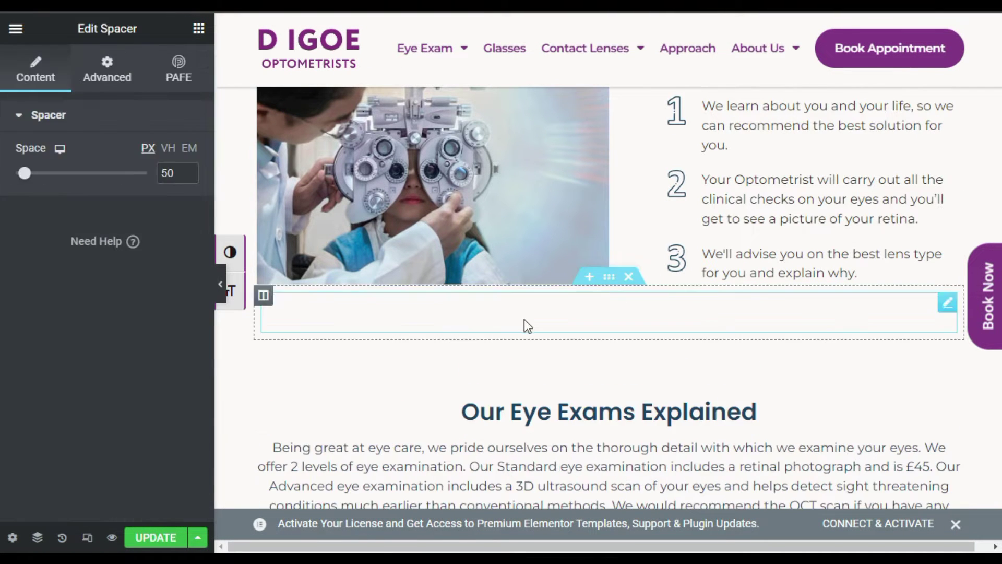
pyautogui.scroll(1, 621, 275)
pyautogui.scroll(-3, 519, 226)
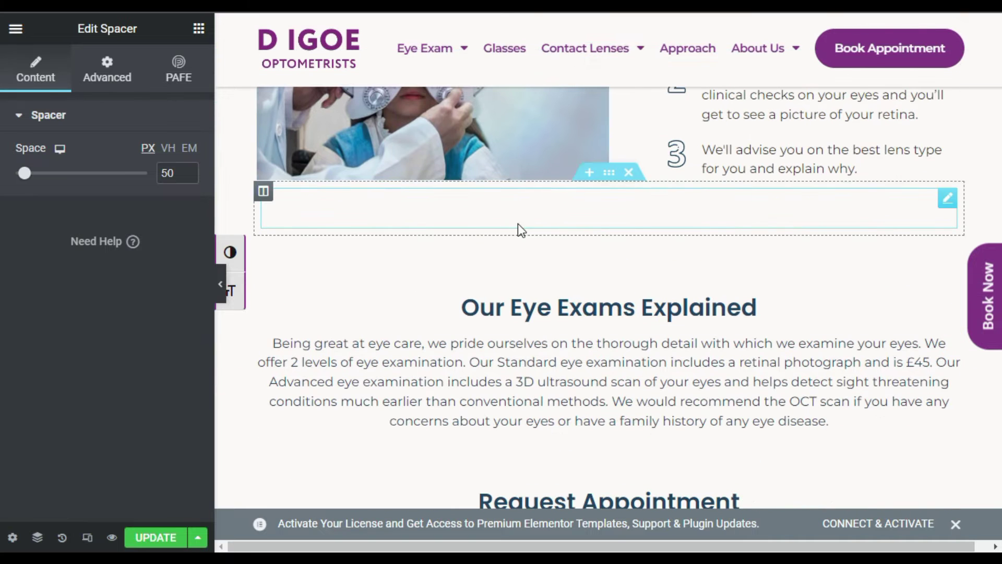
# Search the widgets for 'car' and place an Image Carousel in the new section.
pyautogui.click(198, 32)
pyautogui.scroll(-6, 126, 219)
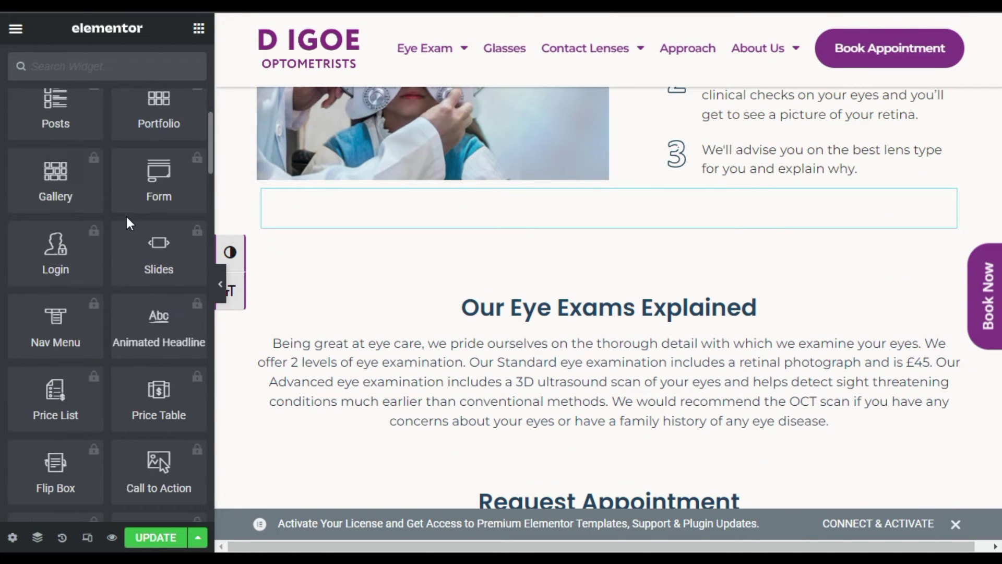
pyautogui.scroll(6, 126, 214)
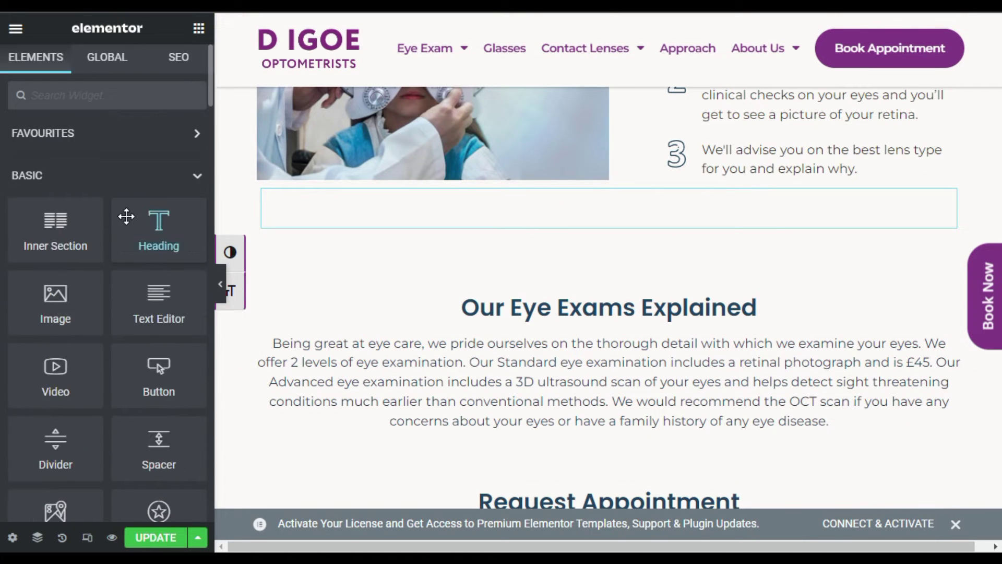
pyautogui.click(111, 100)
pyautogui.write('car')
pyautogui.moveTo(90, 157); pyautogui.dragTo(648, 239)
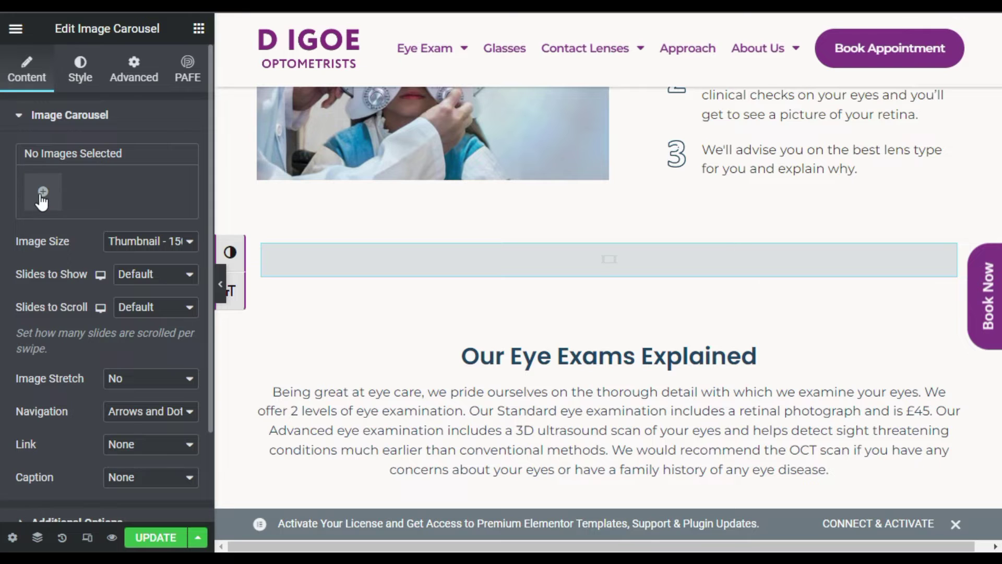
# Create a gallery of four logos: choices, College of Optometrists, Association of Optometrists, General Optical Council.
pyautogui.click(42, 194)
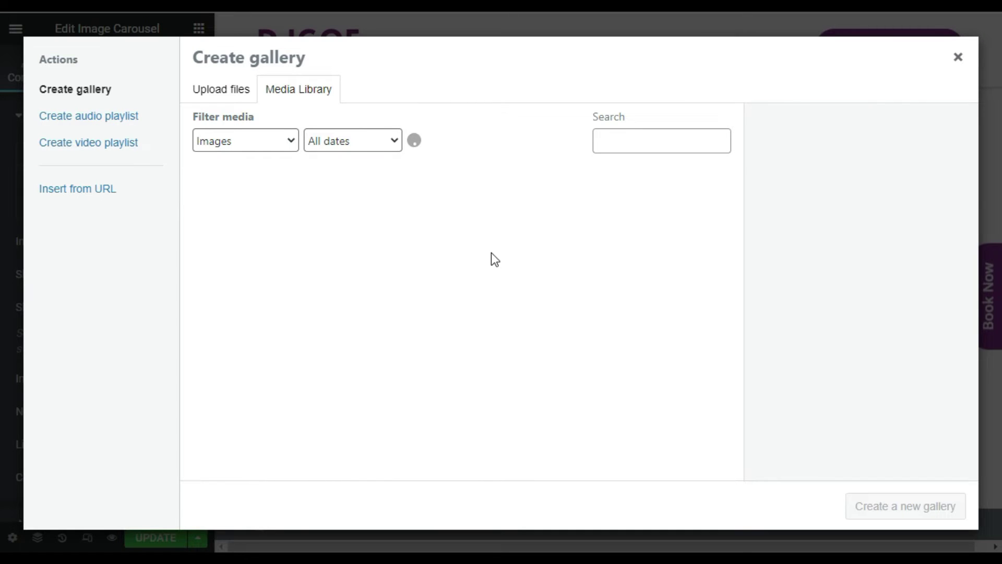
pyautogui.scroll(-5, 470, 282)
pyautogui.click(275, 233)
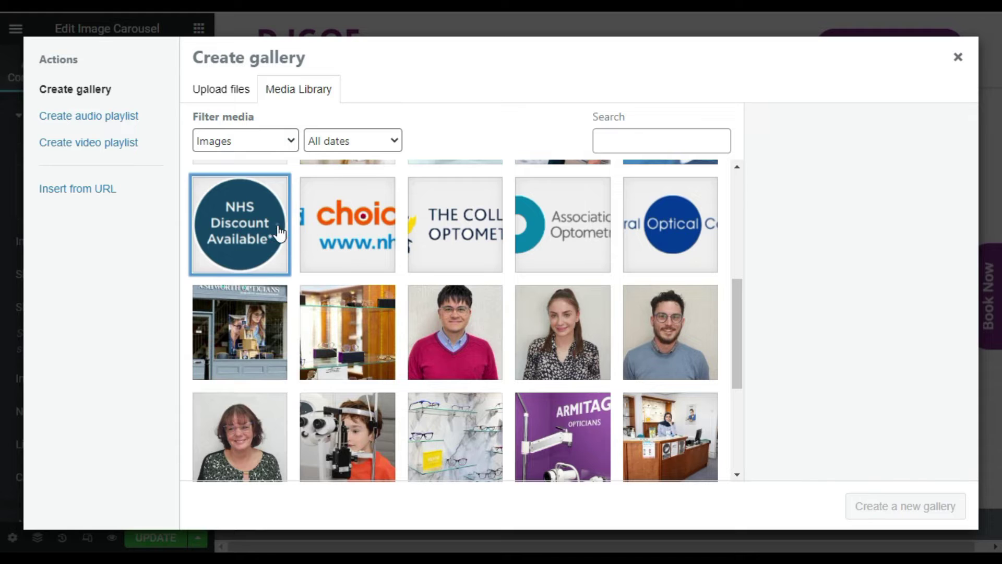
pyautogui.click(343, 232)
pyautogui.click(285, 180)
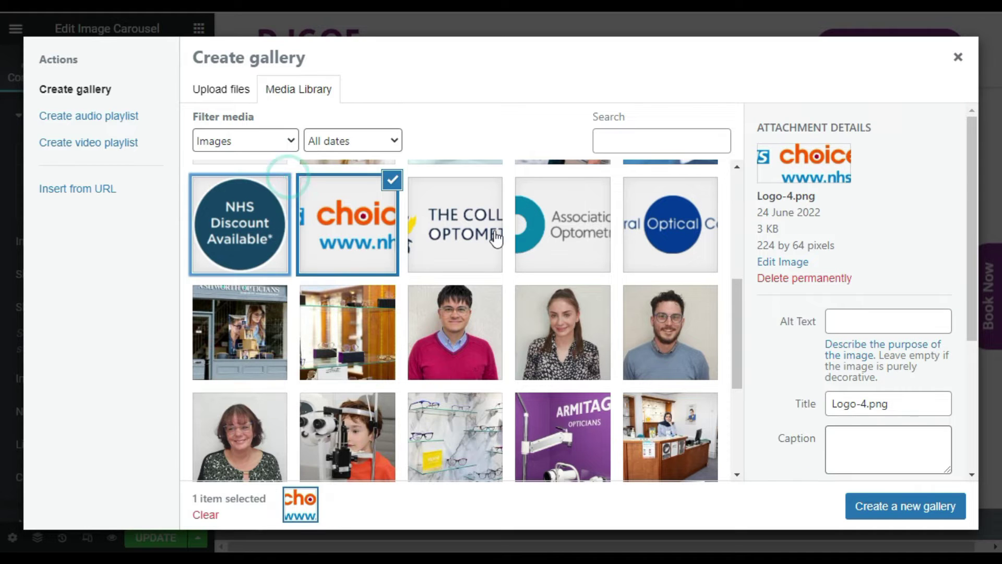
pyautogui.click(454, 225)
pyautogui.click(593, 237)
pyautogui.click(661, 235)
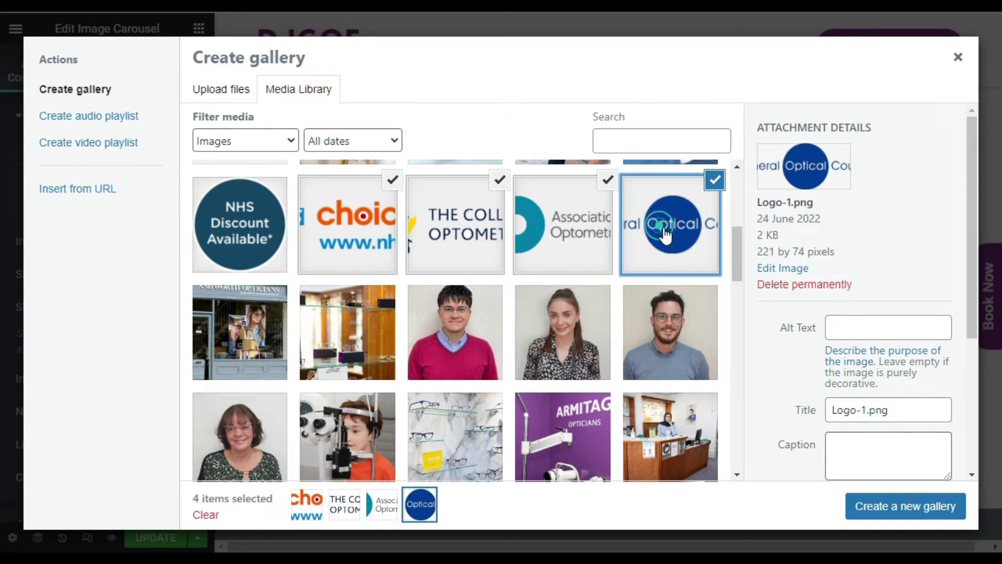
pyautogui.click(904, 509)
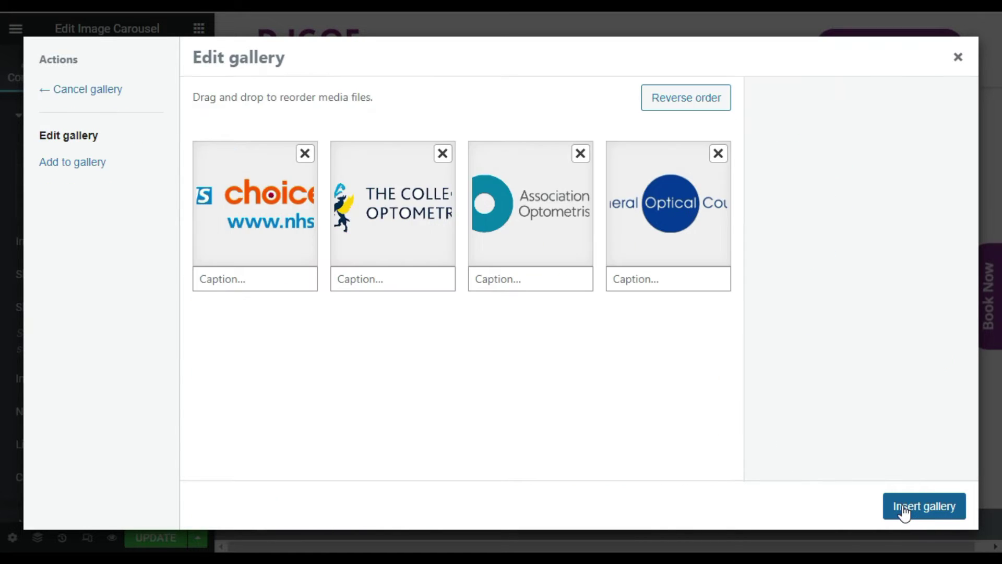
# Insert the logo gallery into the carousel at Medium 300 x 300 image size.
pyautogui.click(934, 503)
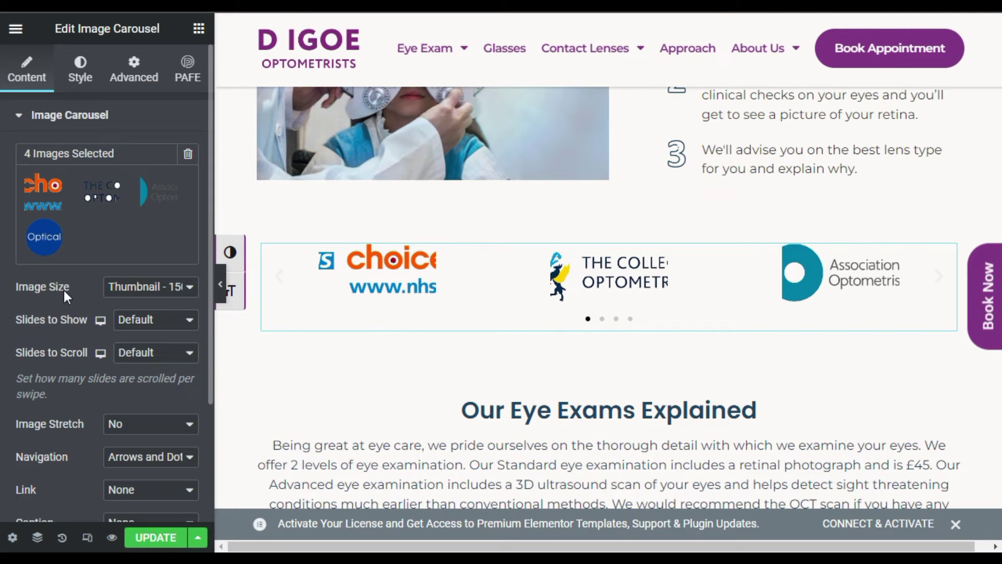
pyautogui.click(135, 288)
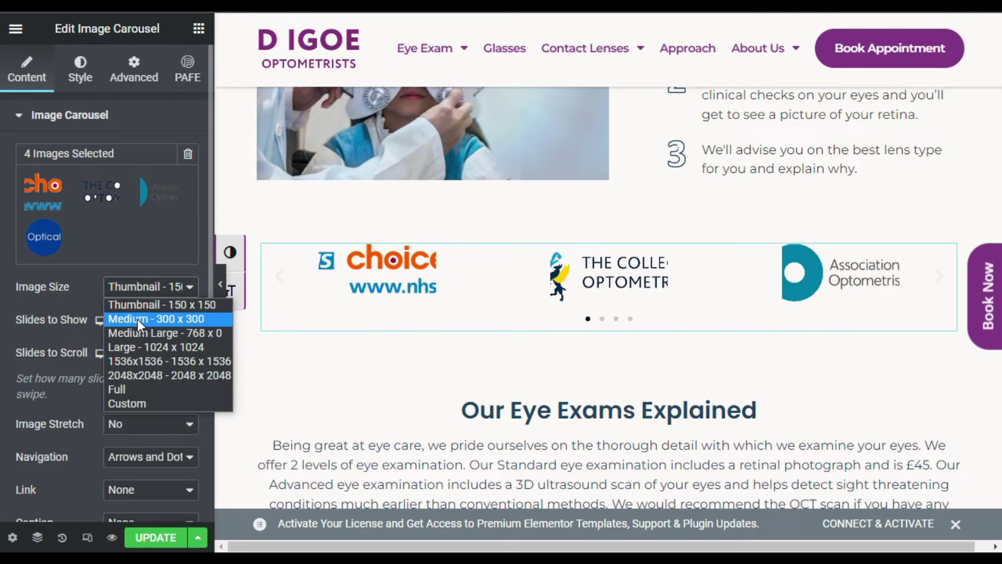
pyautogui.click(137, 318)
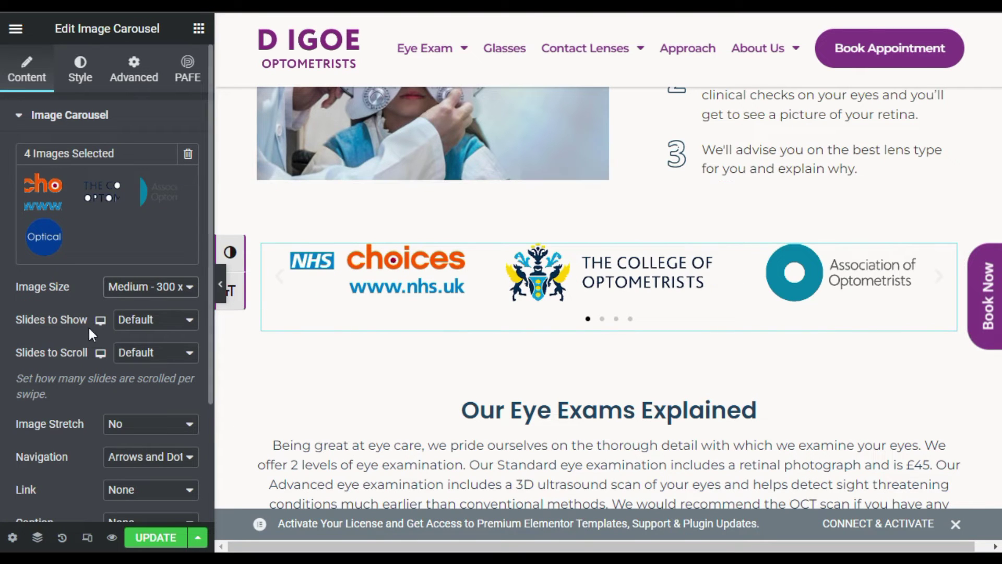
# Keep slides to show at Default, scroll 1 slide at a time, with arrows and dots.
pyautogui.click(146, 325)
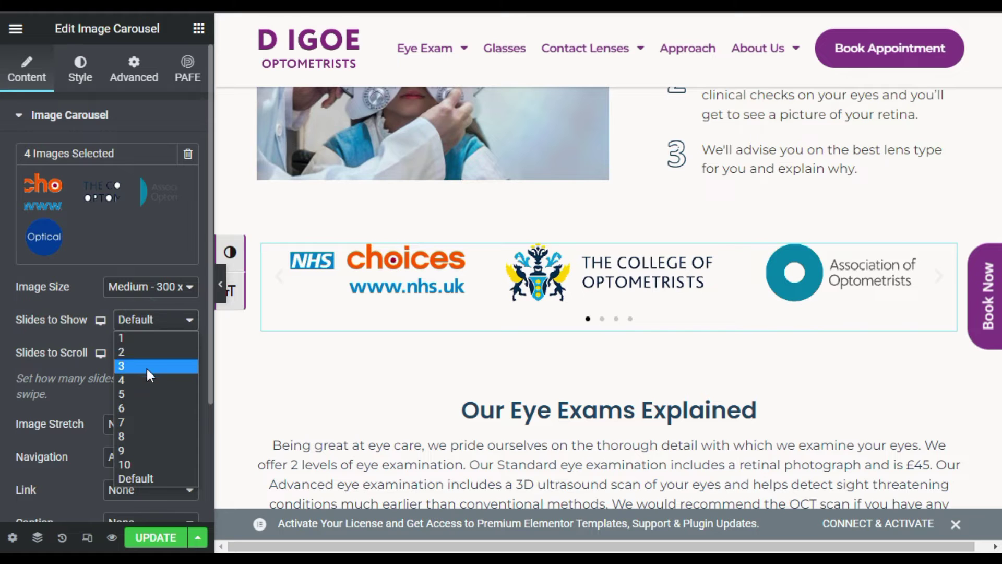
pyautogui.click(56, 340)
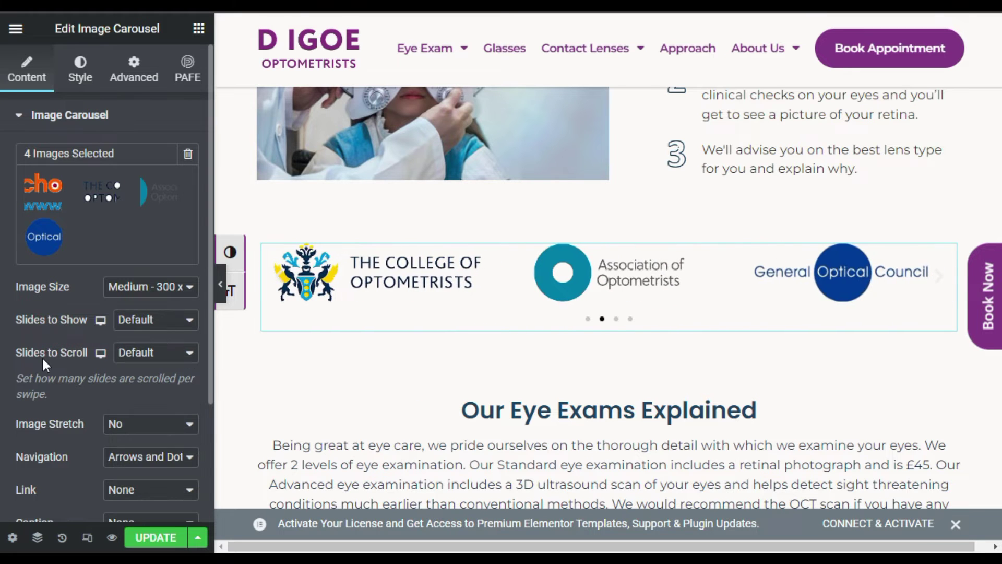
pyautogui.click(148, 352)
pyautogui.click(151, 374)
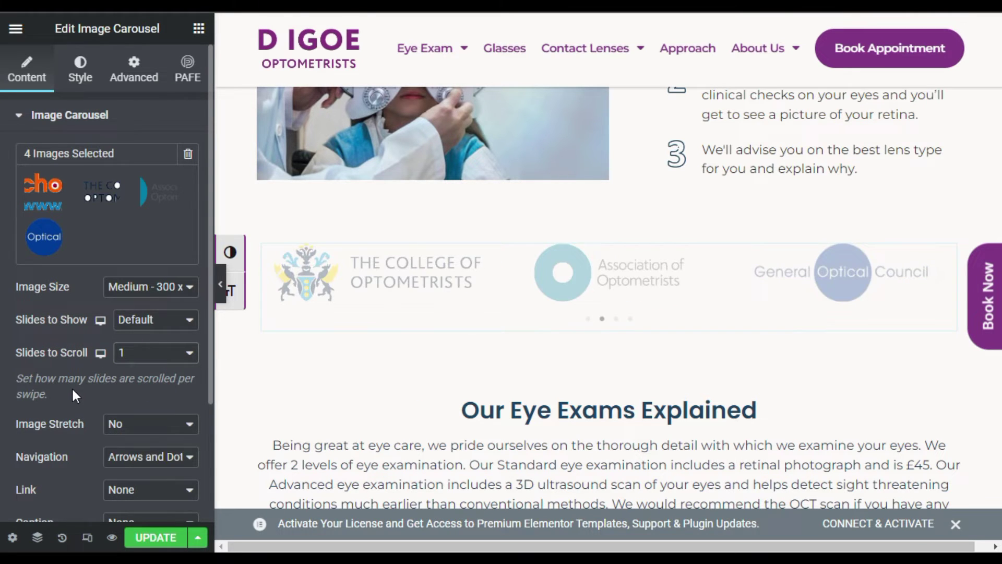
pyautogui.scroll(-2, 71, 387)
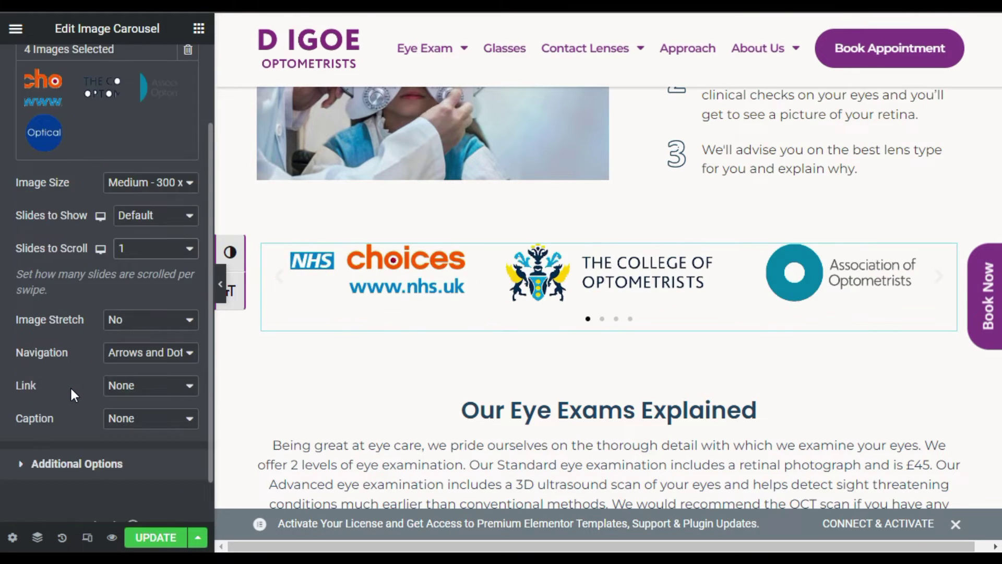
pyautogui.click(128, 359)
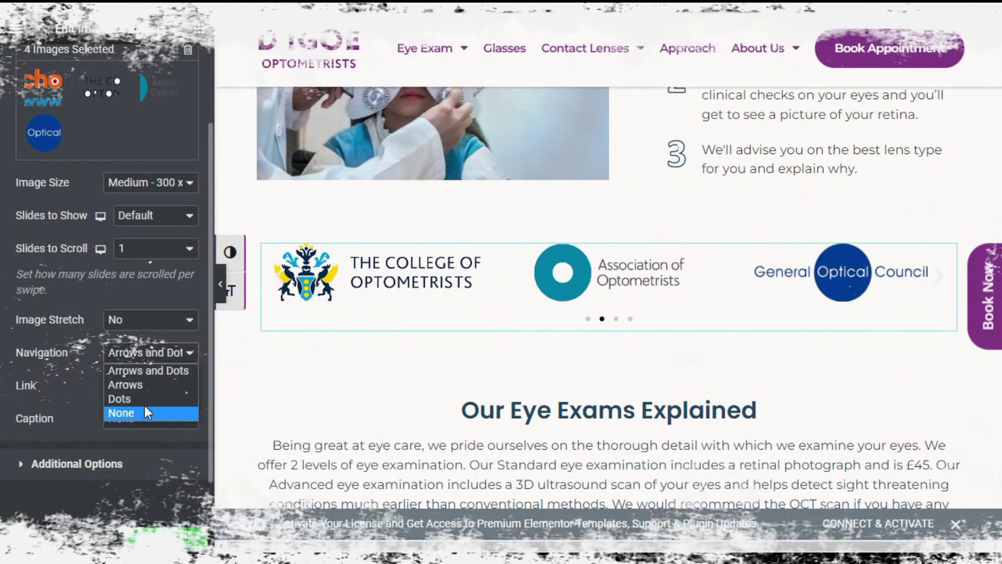
pyautogui.click(68, 387)
pyautogui.scroll(-1, 66, 384)
pyautogui.scroll(3, 70, 370)
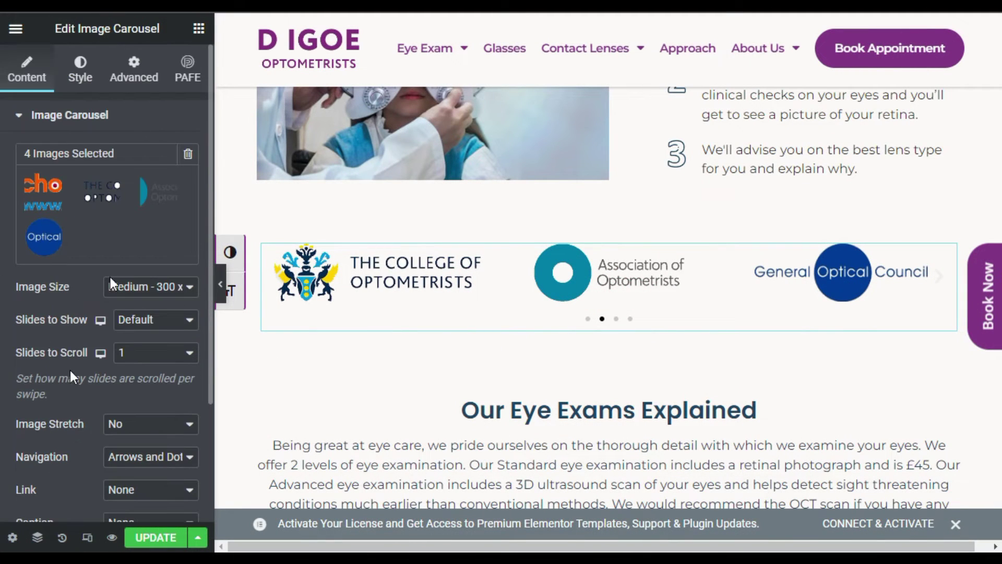
pyautogui.click(140, 76)
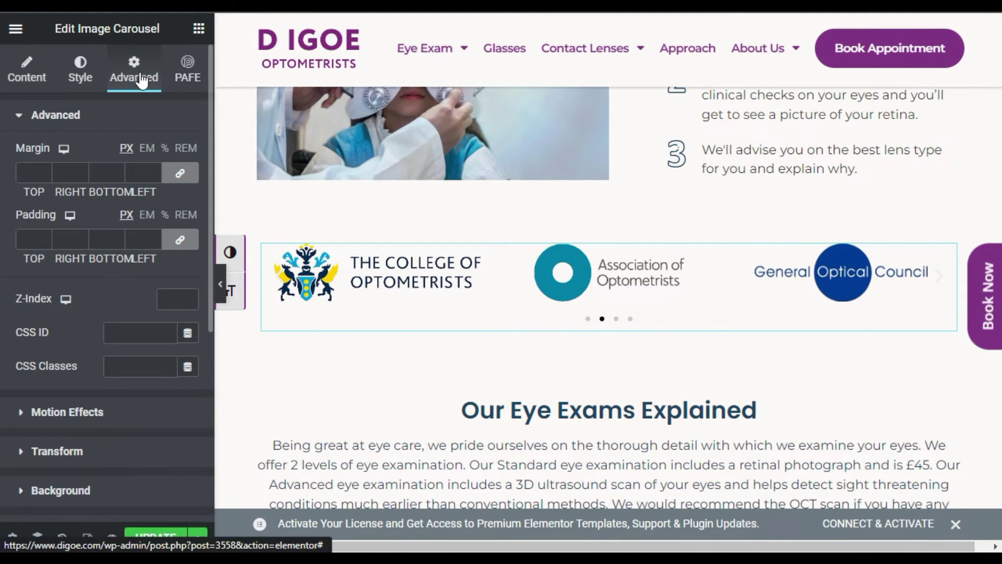
# Paste Custom CSS giving carousel images filter grayscale(1) and grayscale(0) on img:hover.
pyautogui.scroll(-5, 162, 196)
pyautogui.click(119, 412)
pyautogui.click(103, 225)
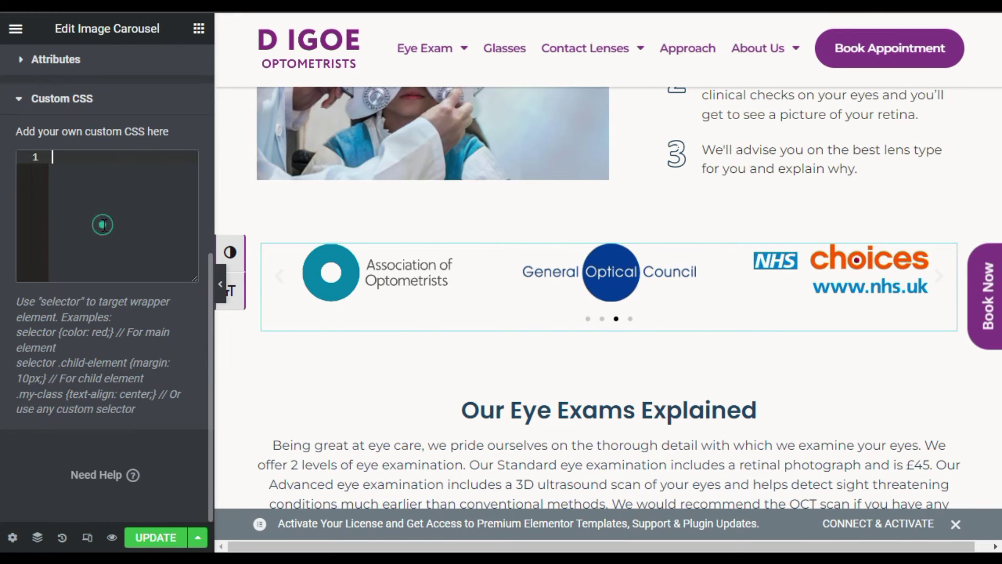
pyautogui.write('selector img {     filter: grayscale(1); }  selector img:hover{      filter: grayscale(0); }')
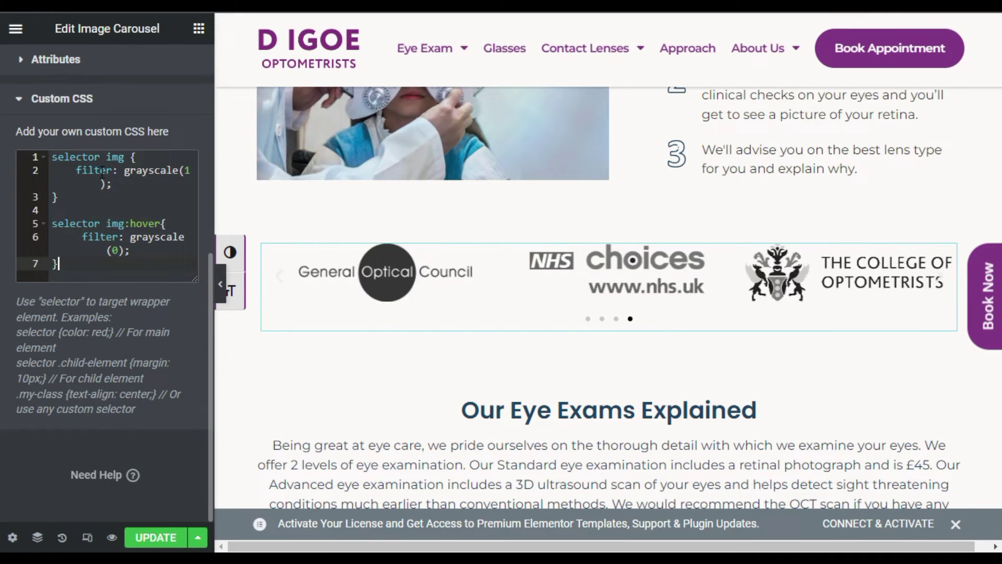
# Walk through the img and img:hover grayscale rules, then update the page and preview it.
pyautogui.click(82, 156)
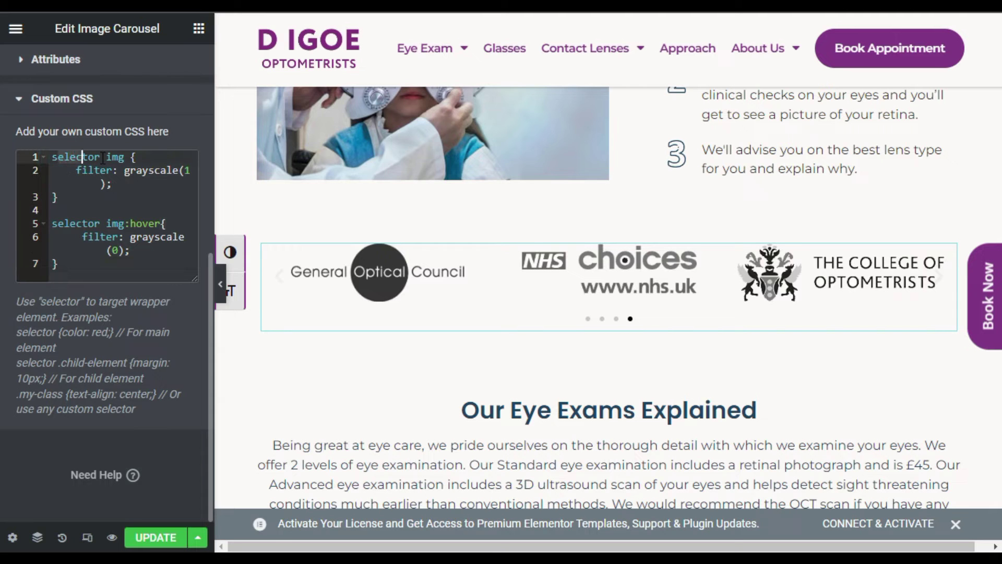
pyautogui.click(124, 156)
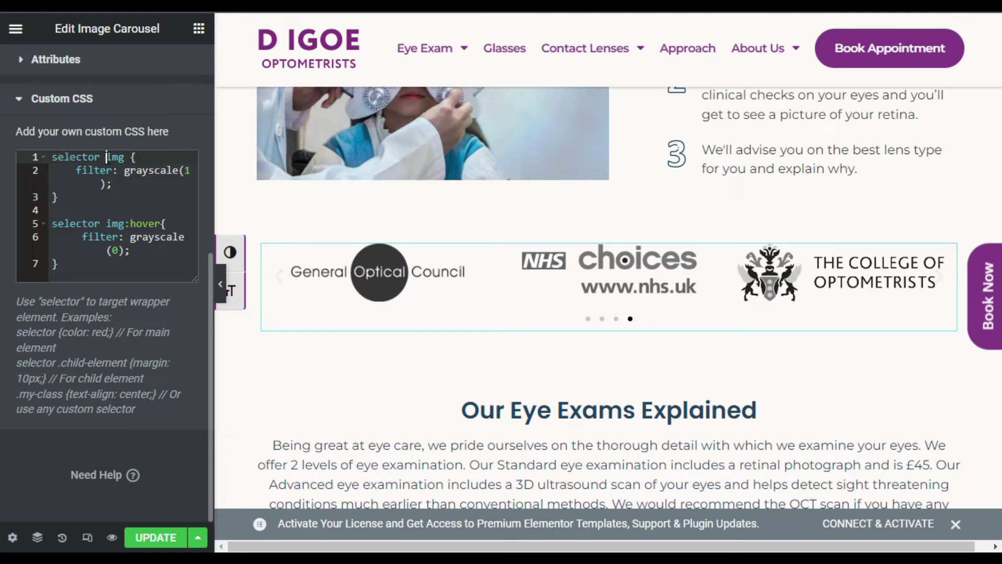
pyautogui.click(82, 174)
pyautogui.click(189, 173)
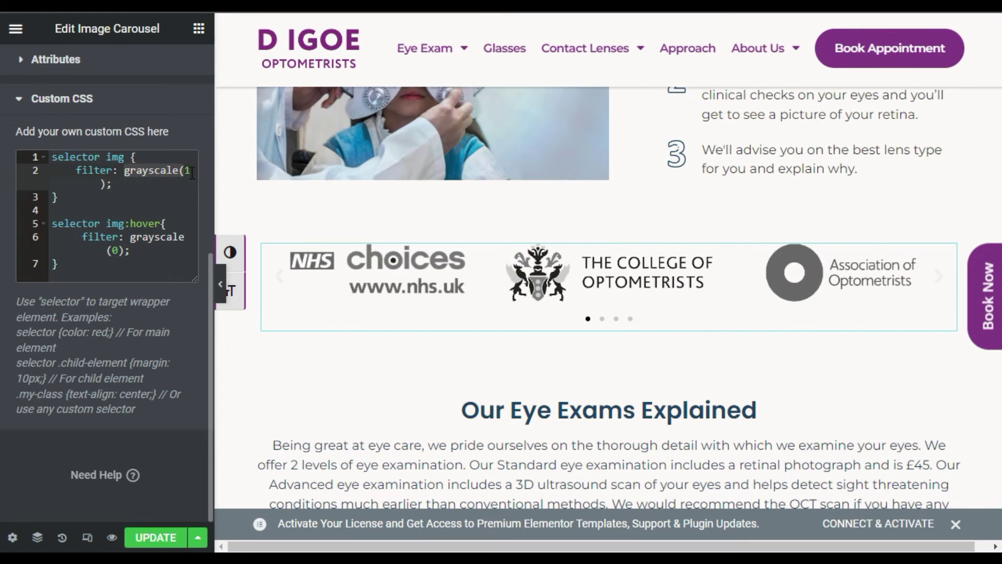
pyautogui.click(59, 223)
pyautogui.click(119, 236)
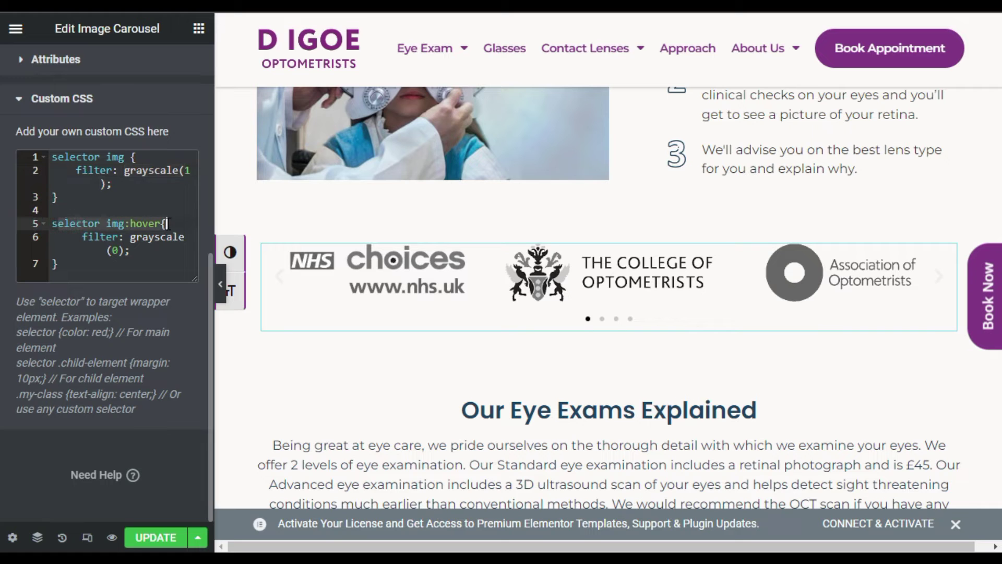
pyautogui.click(107, 250)
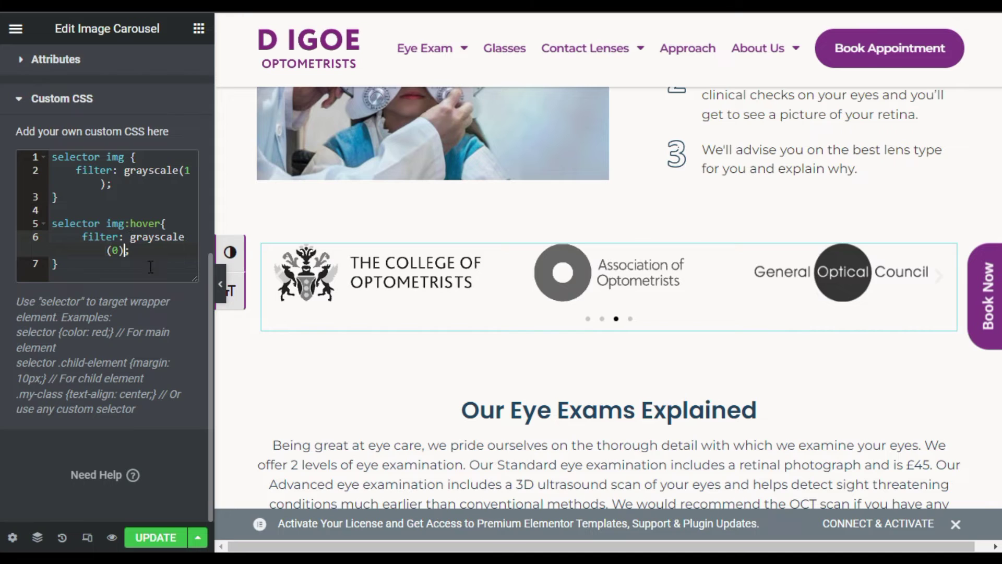
pyautogui.click(157, 539)
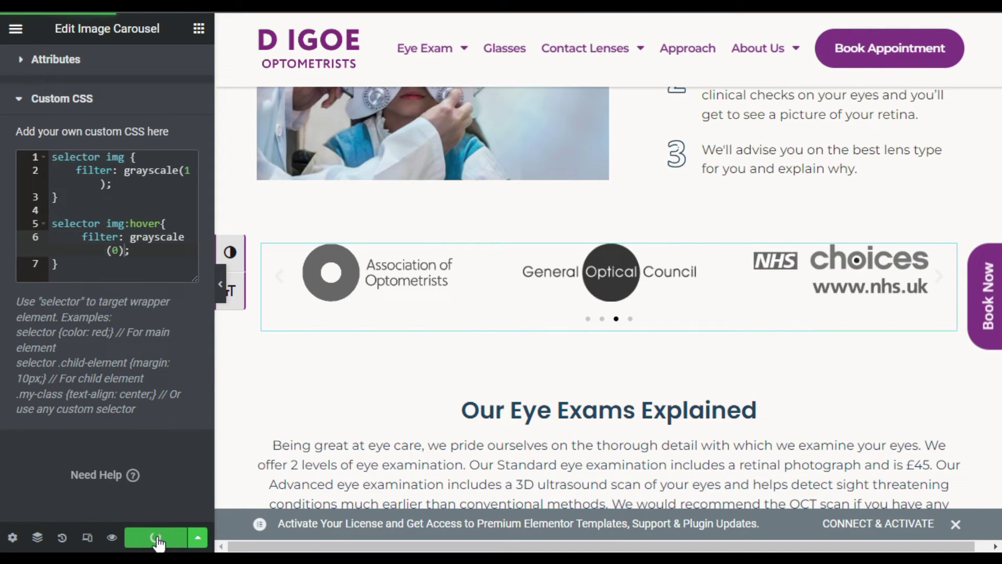
pyautogui.click(109, 537)
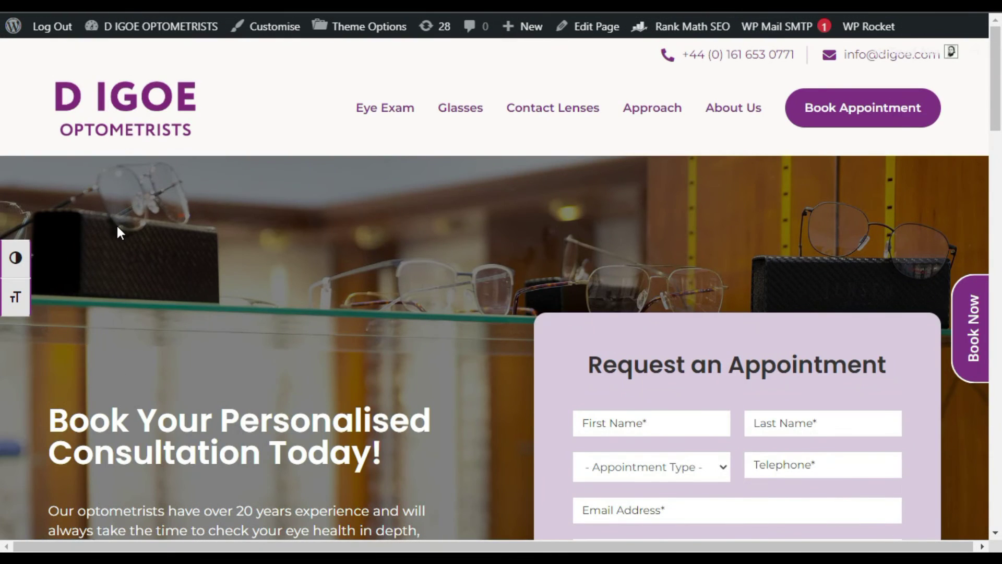
# Scroll the preview down to the grayscale logo carousel above Our Eye Exams Explained.
pyautogui.scroll(-12, 118, 229)
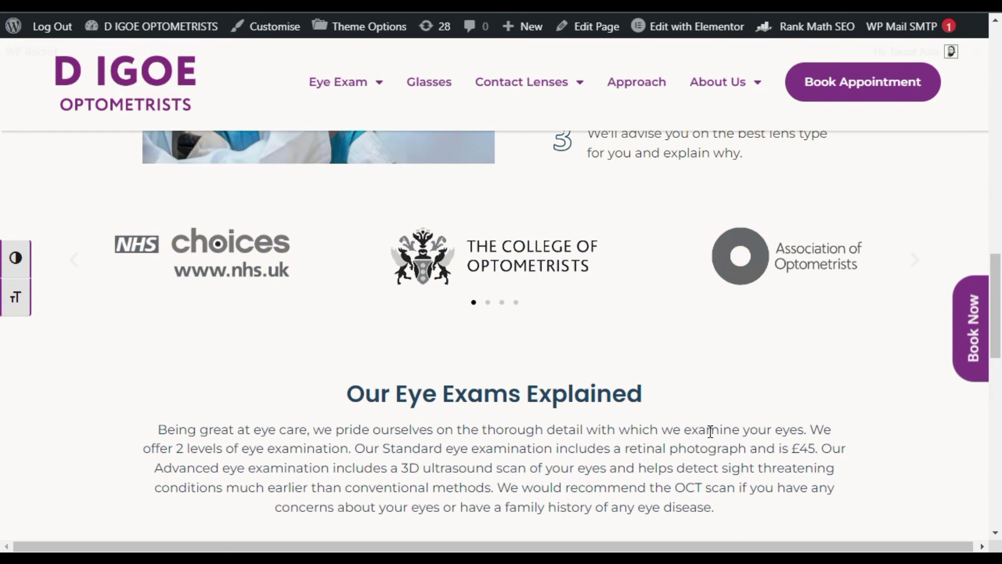
pyautogui.scroll(-2, 498, 405)
pyautogui.scroll(2, 222, 329)
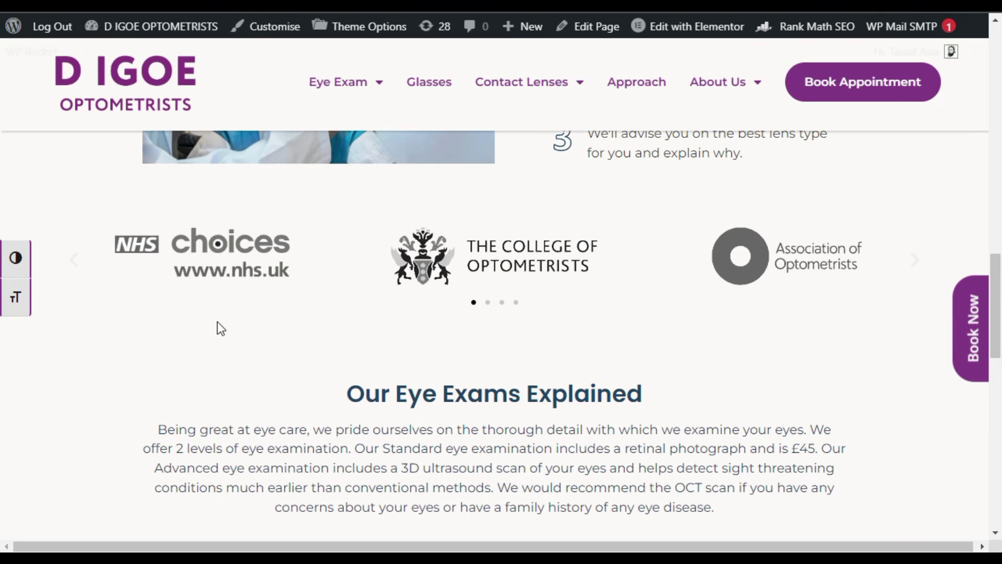